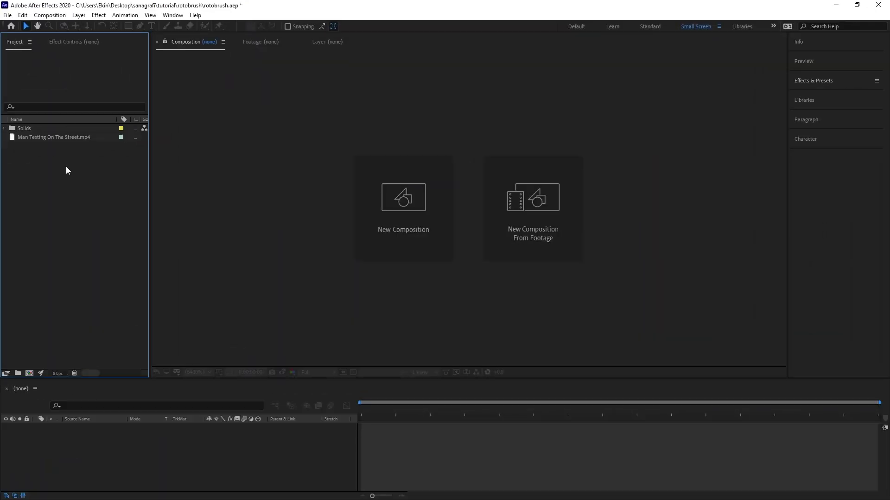
- Make the Man Texting On The Street composition from the street clip and preview to about 0:00:06:23
click(67, 139)
right_click(68, 142)
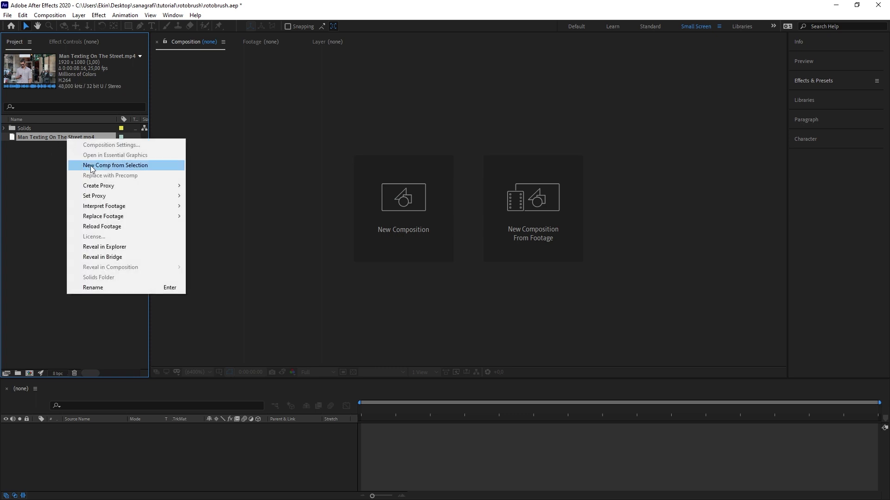
click(92, 165)
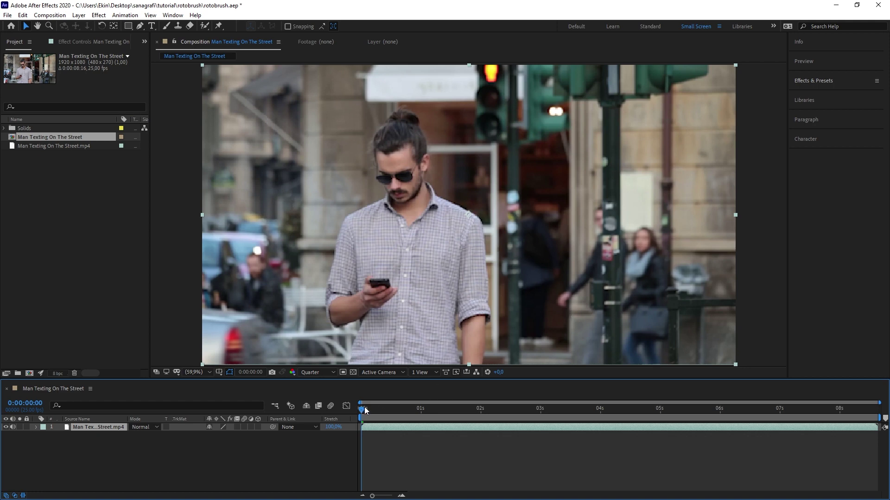
mouse_move(365, 409)
mouse_down()
mouse_move(782, 413)
mouse_move(336, 429)
mouse_up()
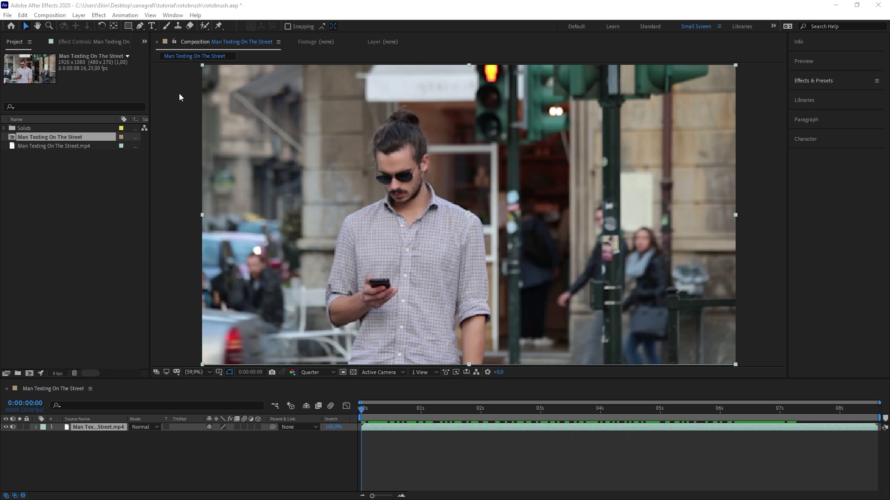
- Open the footage layer in the Layer panel and apply Roto Brush & Refine Edge with the Roto Brush tool
double_click(68, 427)
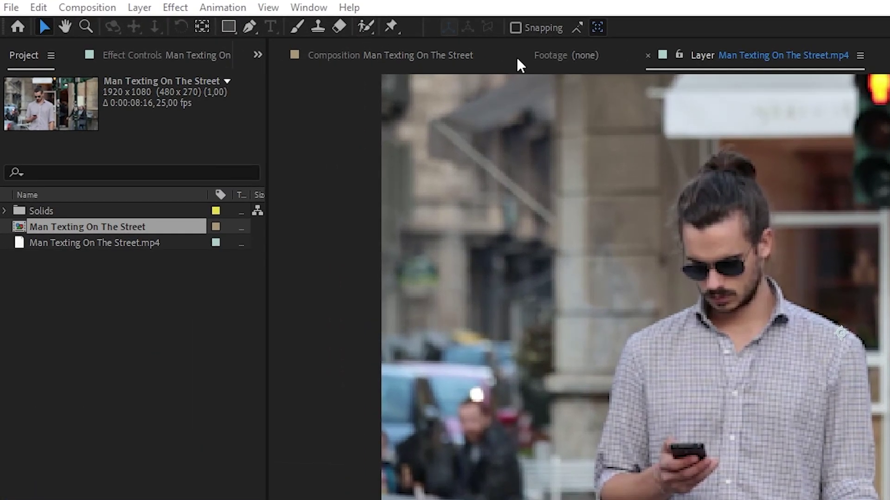
click(365, 27)
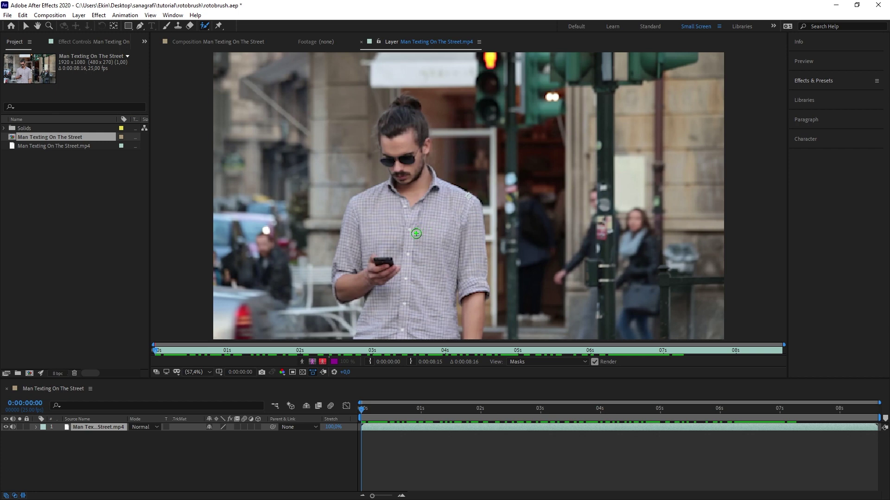
click(416, 234)
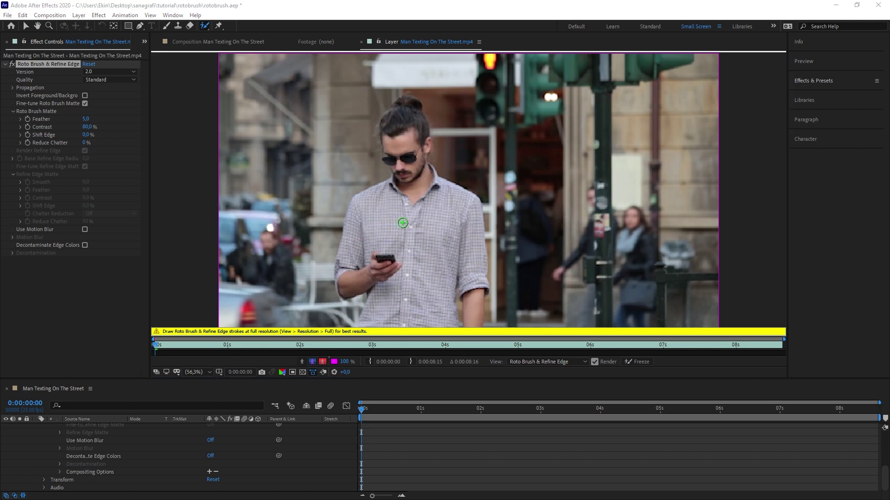
- Show the Brushes panel from the Window menu and maximize the Layer panel to fill the workspace
click(171, 16)
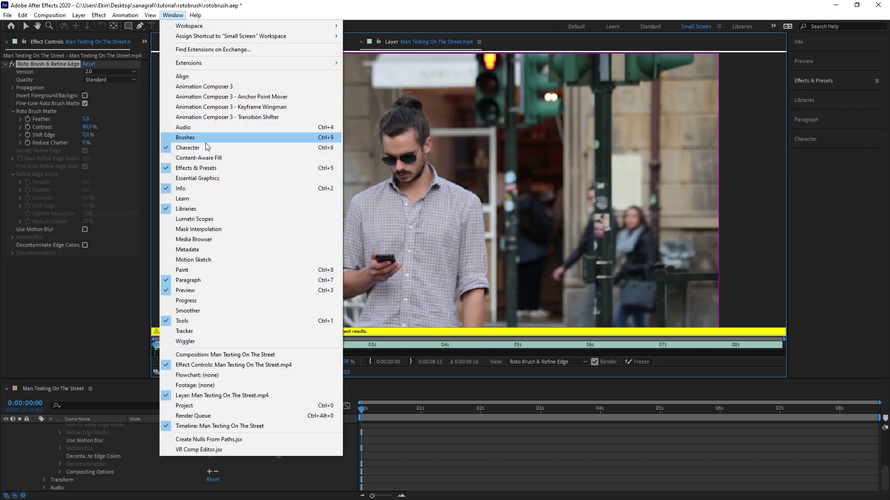
click(184, 138)
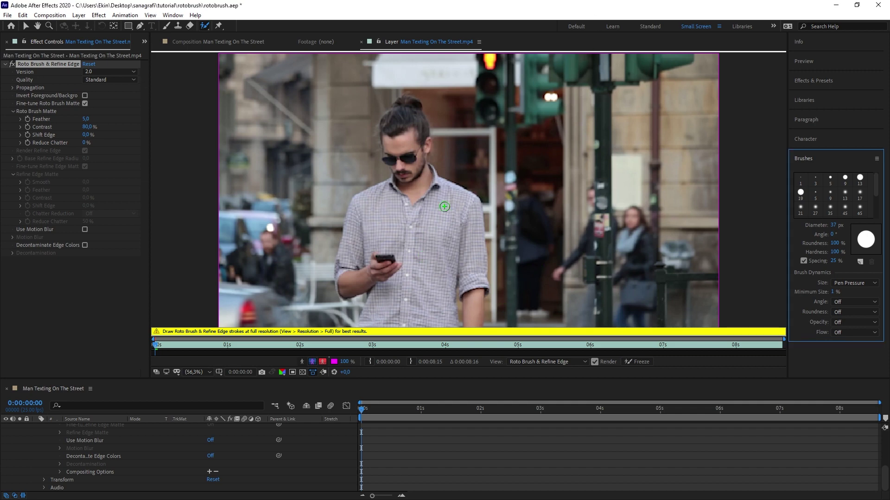
key(grave)
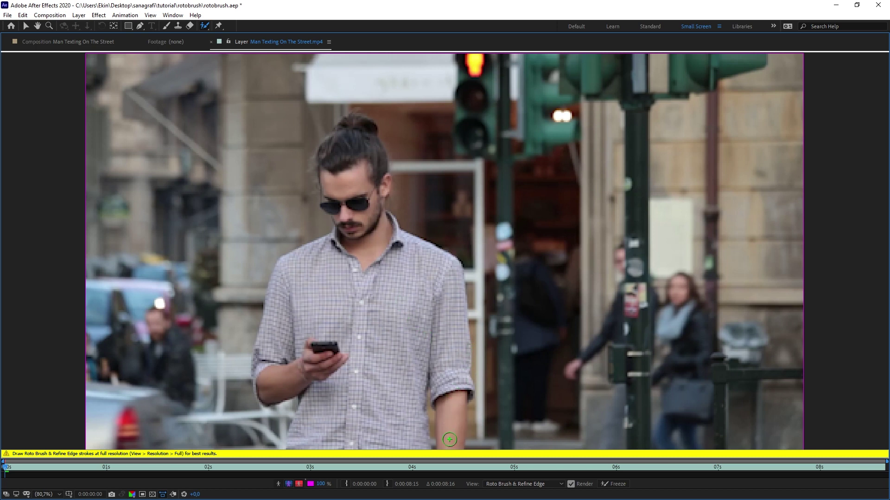
- Paint Roto Brush strokes on the man's arm, chest, head and ear, subtracting background at doorframe, elbow and forearm
mouse_move(452, 447)
mouse_down()
mouse_move(463, 337)
mouse_move(380, 220)
mouse_move(353, 131)
mouse_move(341, 235)
mouse_move(292, 272)
mouse_move(265, 384)
mouse_move(312, 382)
mouse_move(311, 424)
mouse_move(291, 453)
mouse_move(447, 442)
mouse_up()
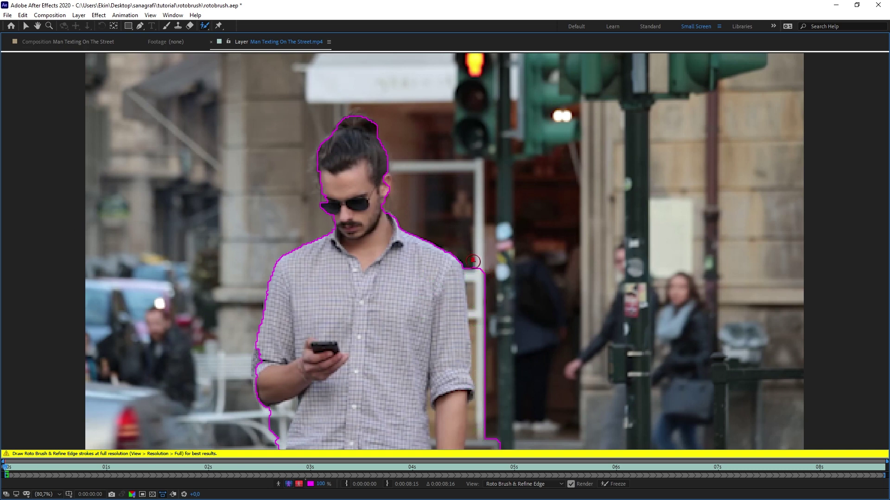
alt+drag(473, 262, 484, 364)
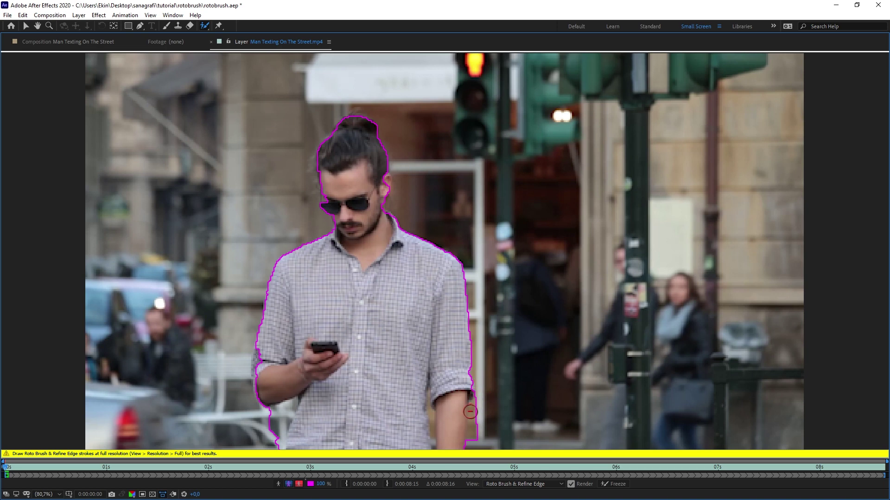
drag(479, 399, 477, 447)
drag(258, 411, 271, 441)
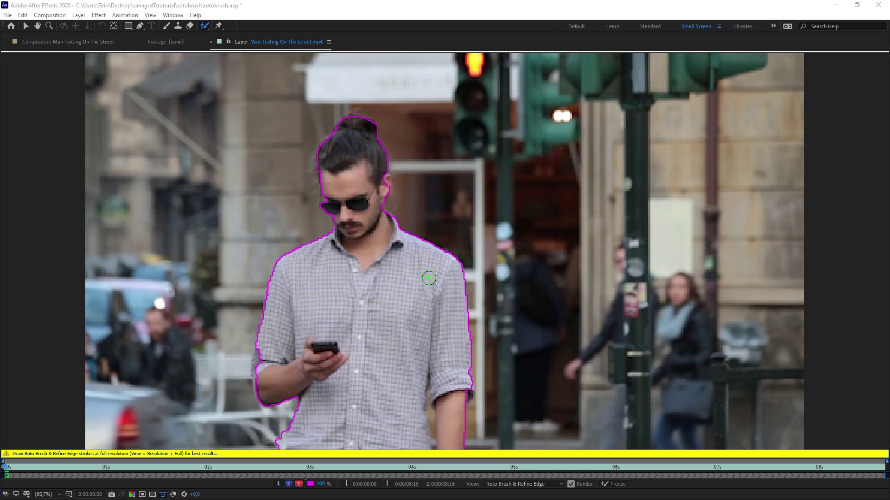
drag(400, 262, 385, 278)
mouse_move(325, 198)
mouse_down()
mouse_move(324, 149)
mouse_move(322, 204)
mouse_up()
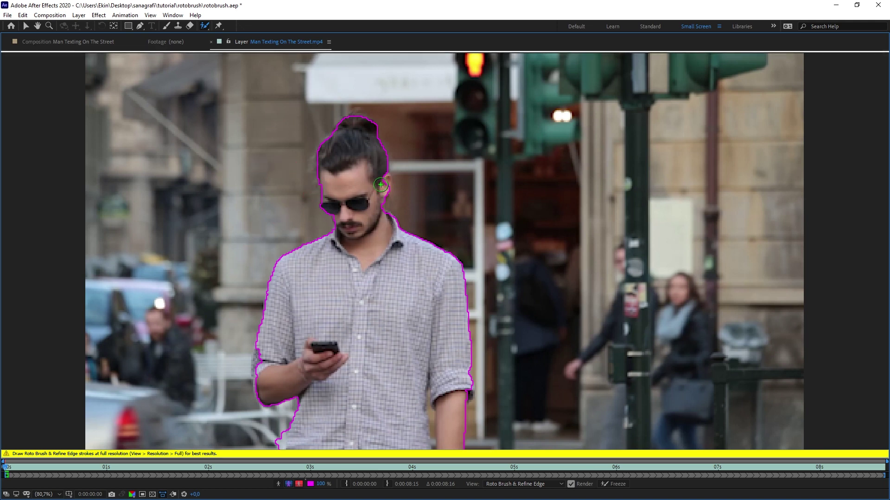
drag(385, 182, 383, 194)
drag(431, 410, 432, 448)
drag(433, 411, 431, 447)
- Restore the normal panel layout and propagate the roto matte forward through the clip
key(grave)
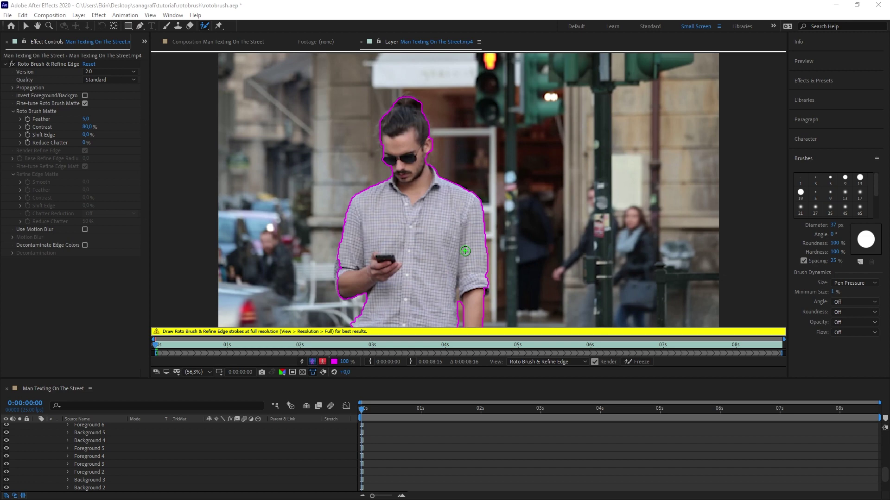
click(363, 412)
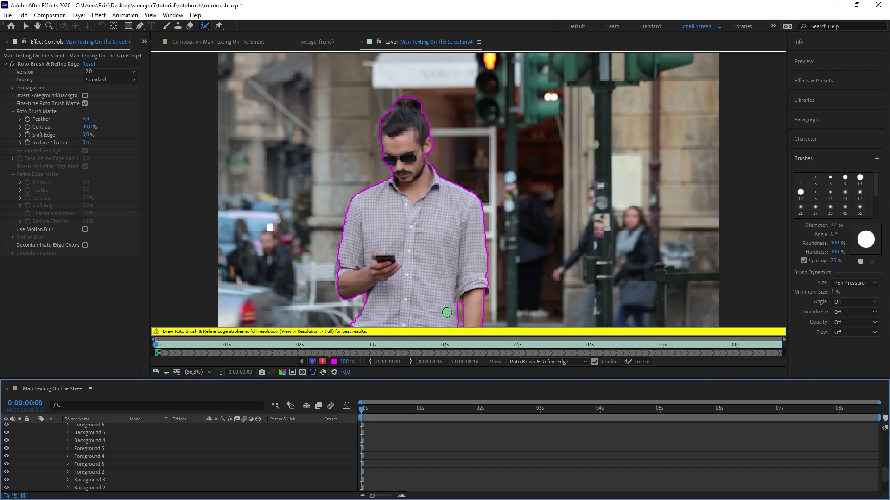
key(space)
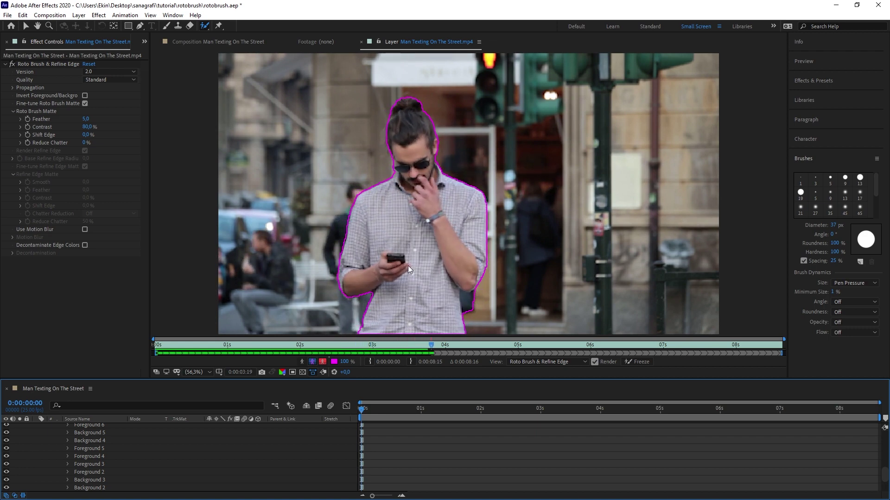
key(space)
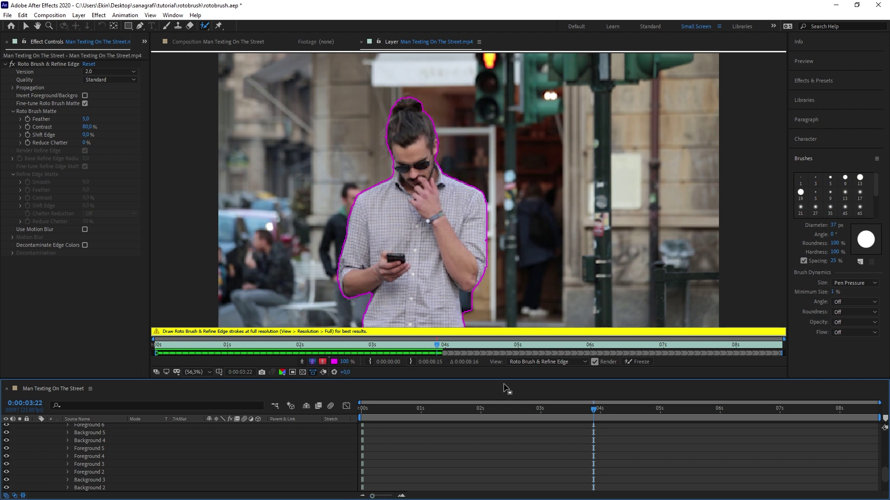
- At about 0:00:02:20 and 0:00:04:07, trim background near the hip and exclude the passer-by on the left
mouse_move(595, 410)
mouse_down()
mouse_move(531, 412)
mouse_move(548, 409)
mouse_up()
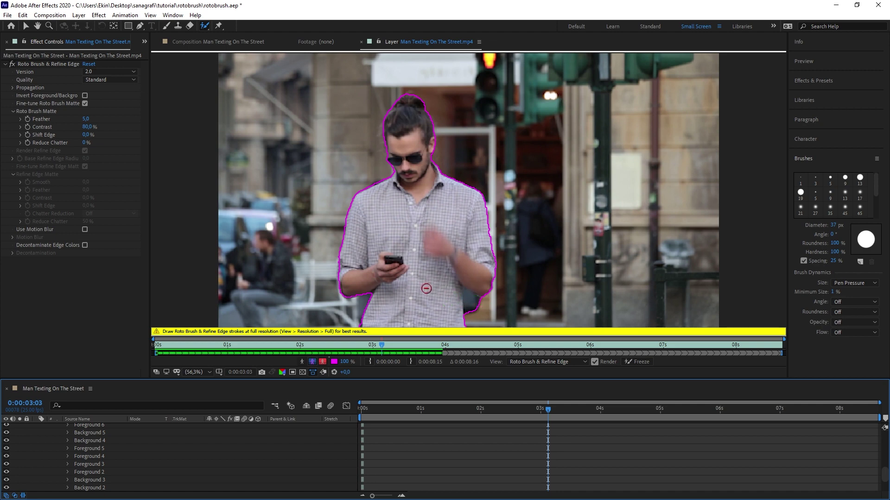
drag(489, 302, 468, 307)
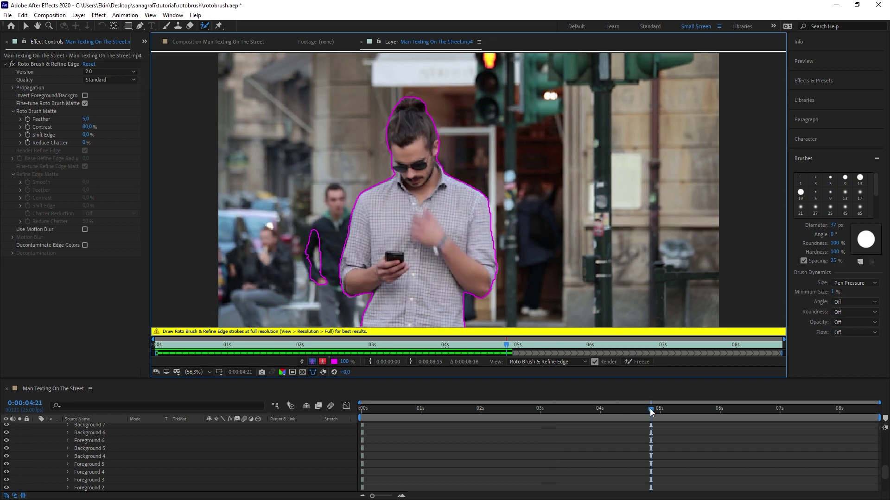
drag(652, 410, 593, 403)
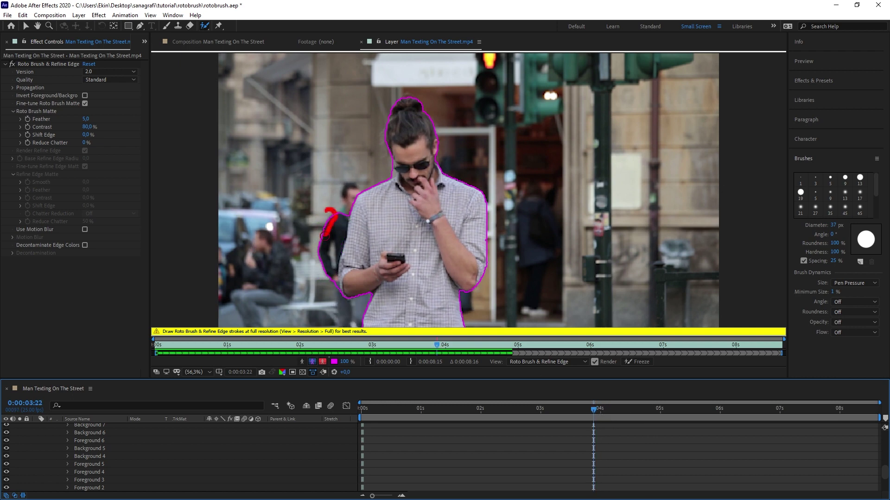
mouse_move(327, 220)
mouse_down()
mouse_move(317, 262)
mouse_move(330, 280)
mouse_up()
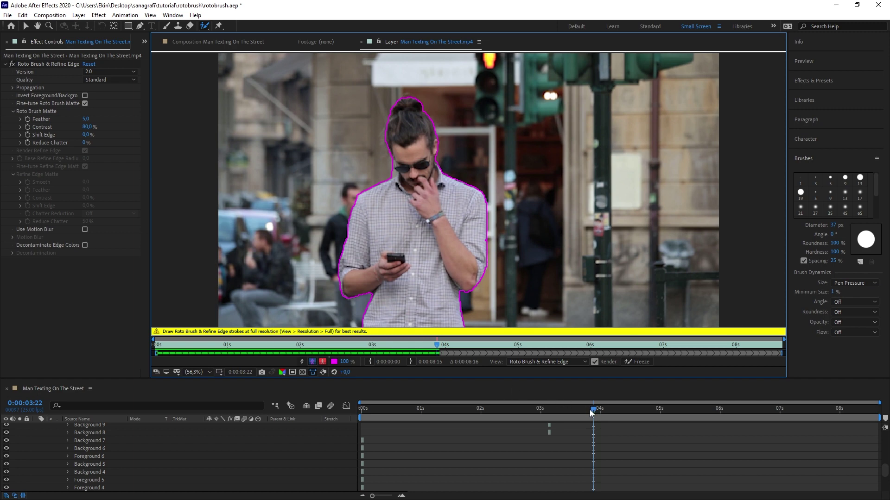
- Propagate the matte, remove stray background at its left edge around 0:00:06:09, and propagate further
key(space)
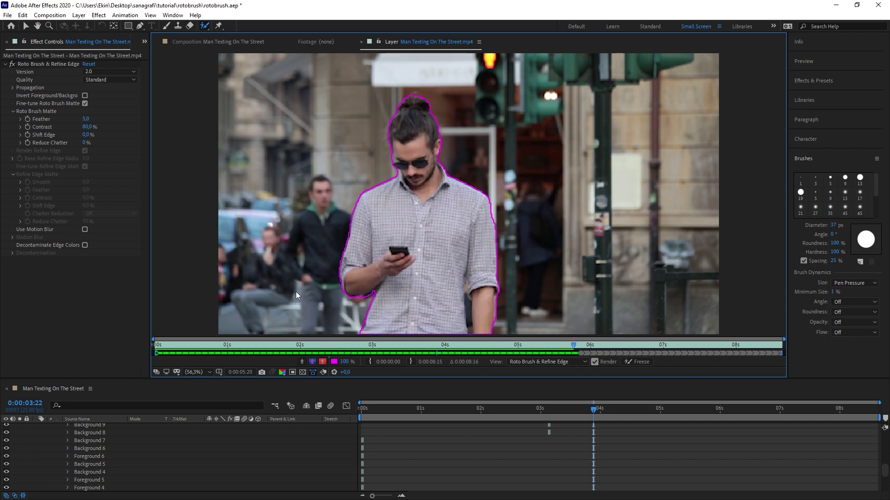
click(767, 405)
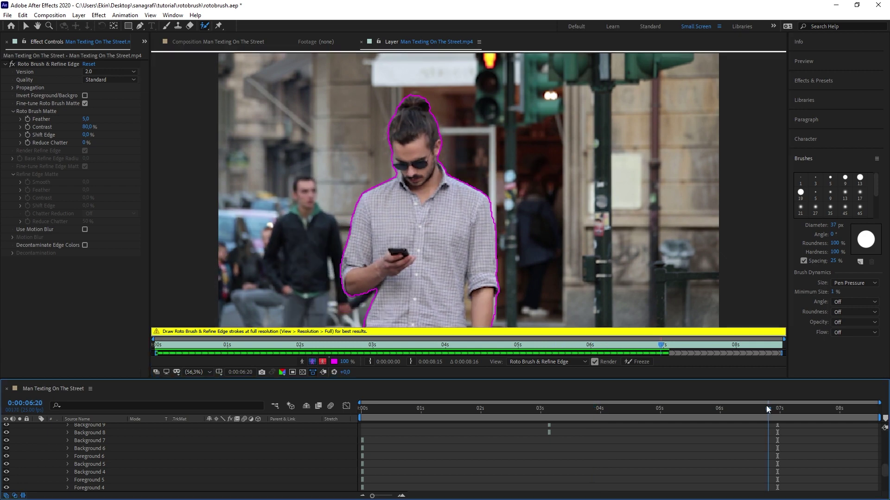
drag(766, 405, 748, 410)
drag(345, 299, 341, 294)
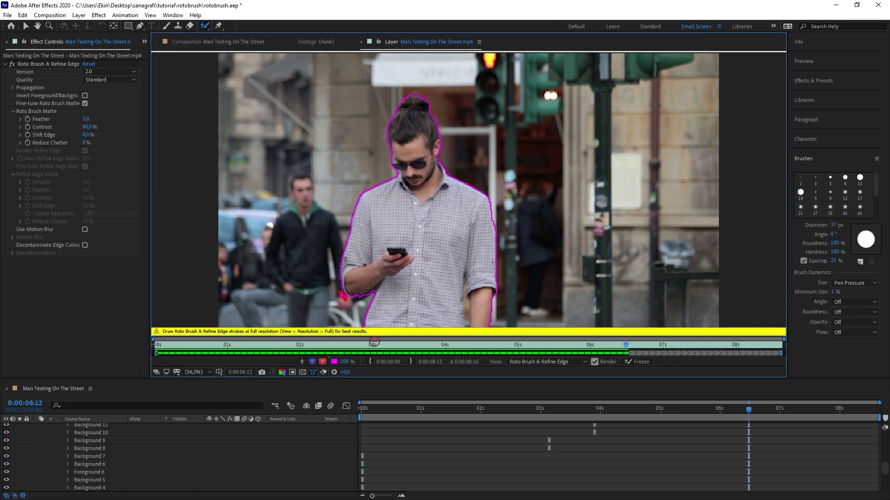
key(space)
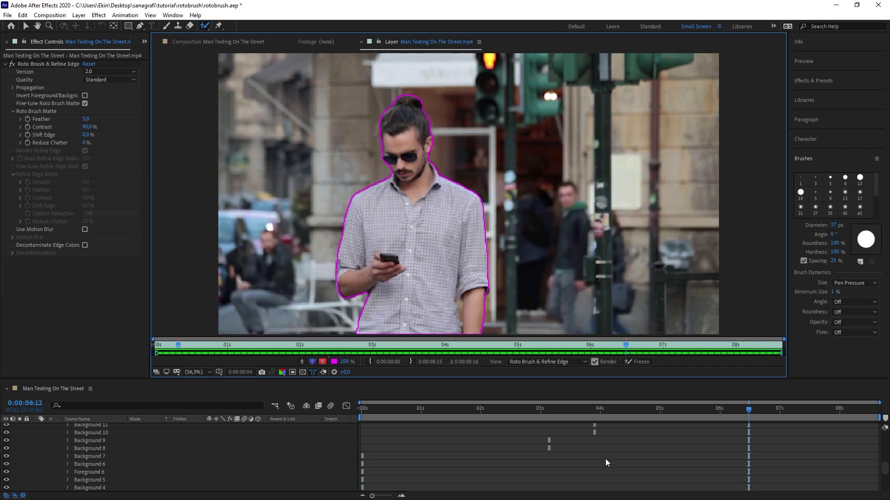
- Paint out wrongly included background at the forearm, propagate toward 8 seconds, then return near three seconds
drag(600, 406, 577, 406)
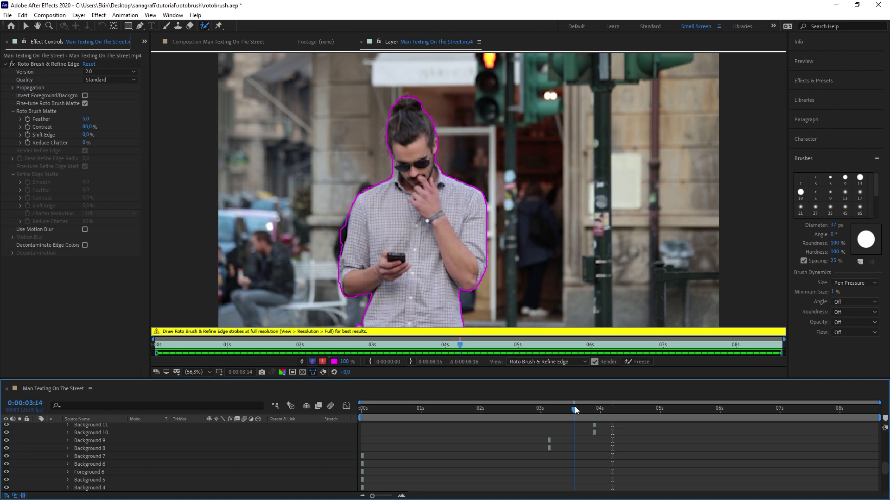
drag(338, 221, 339, 224)
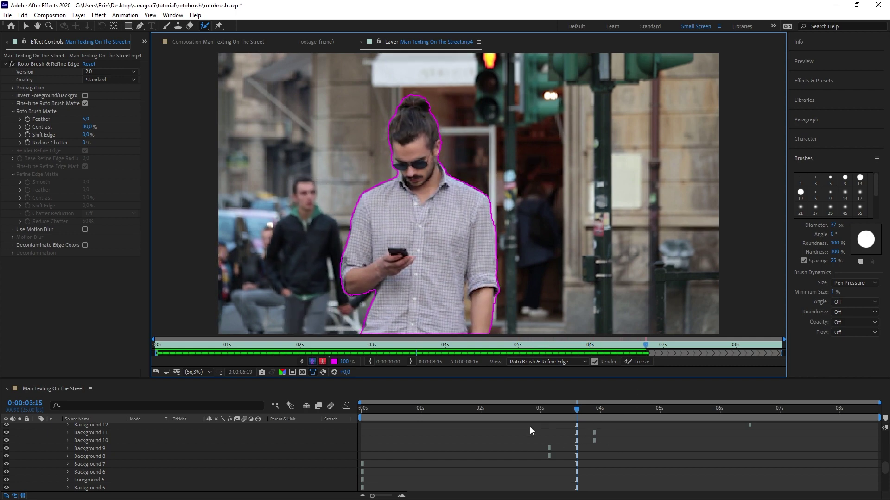
drag(768, 407, 744, 407)
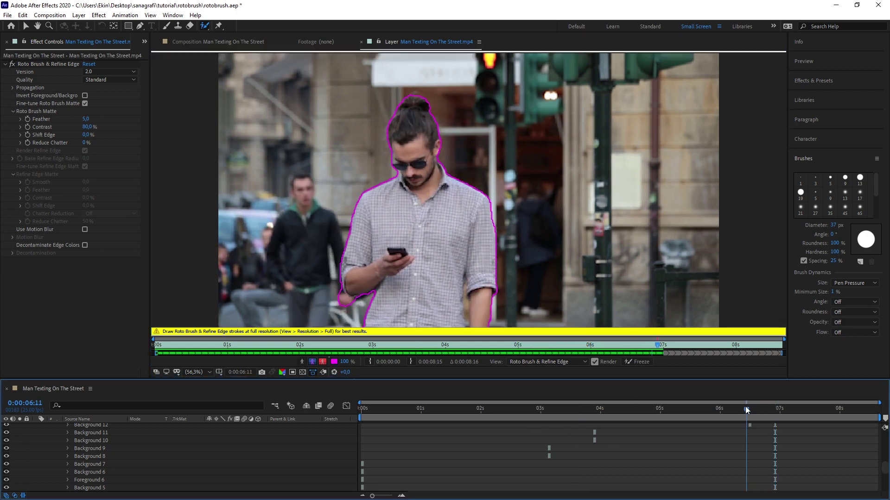
alt+drag(360, 300, 343, 300)
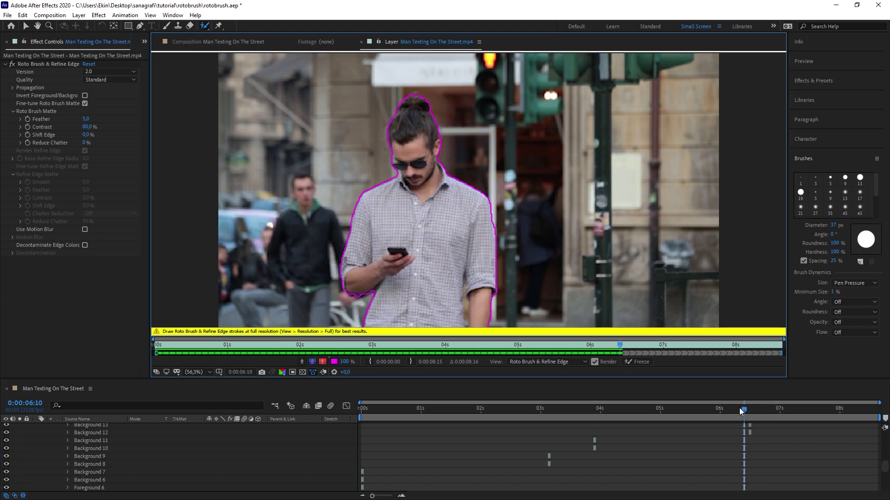
key(space)
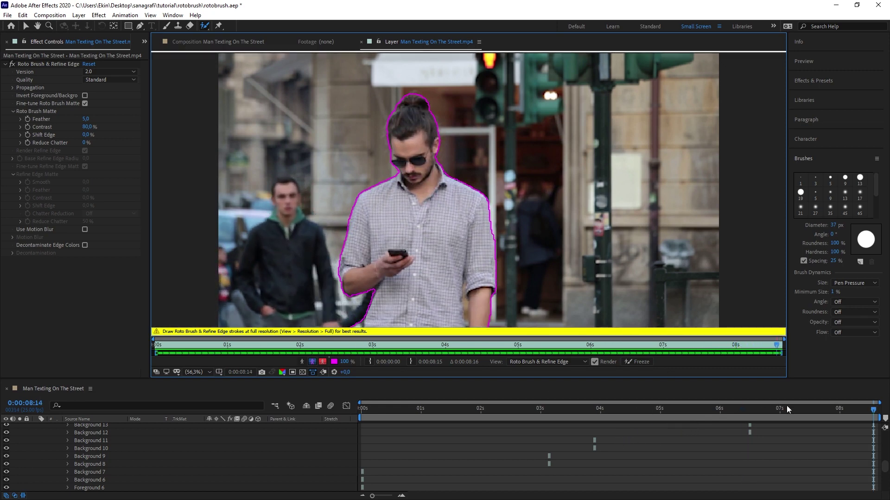
drag(865, 407, 844, 412)
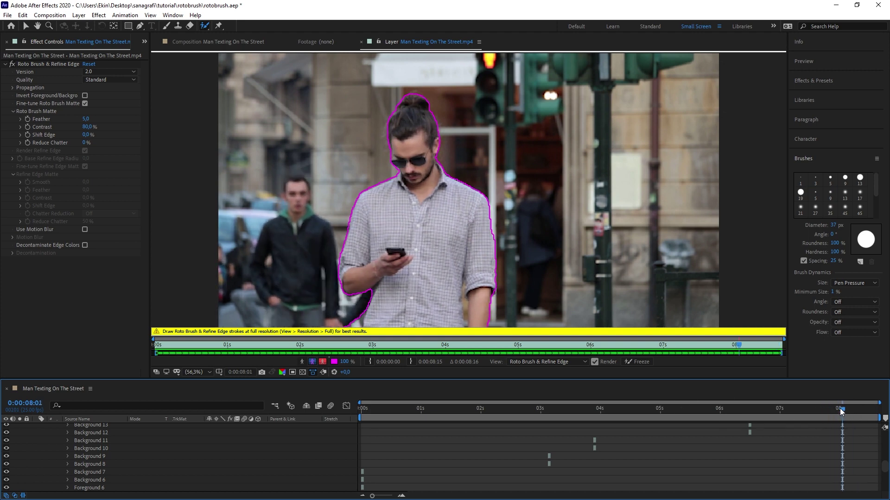
click(540, 408)
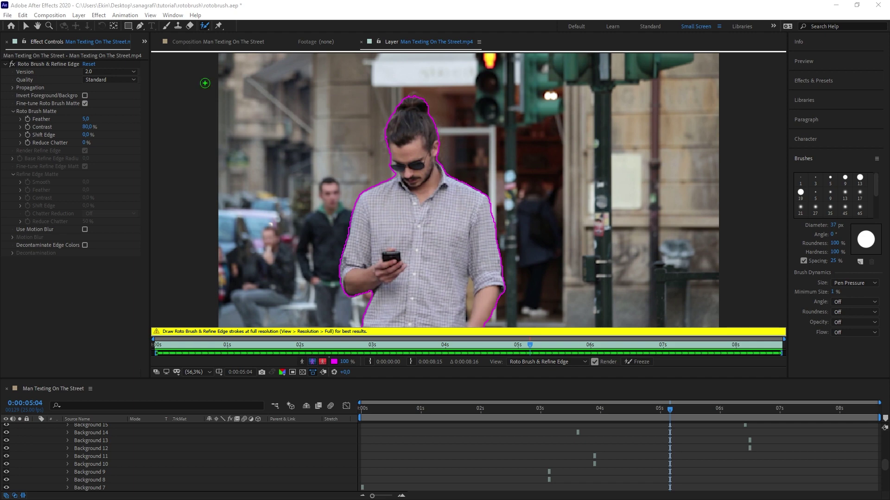
click(85, 96)
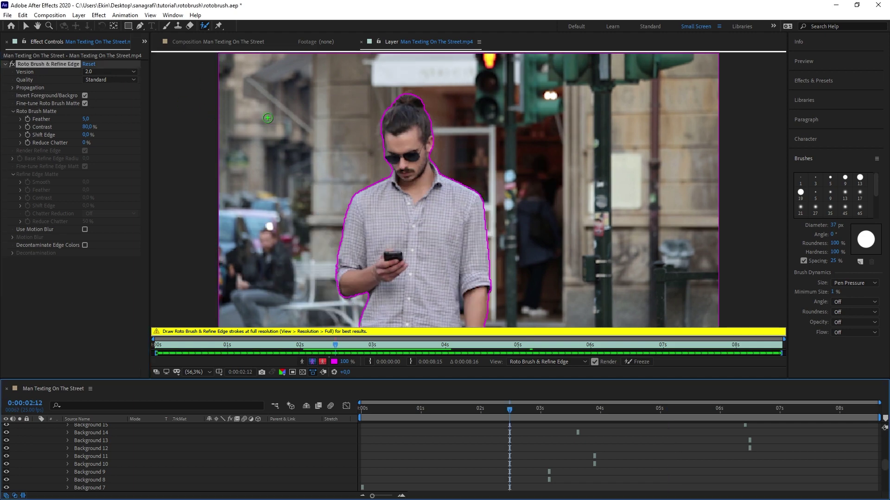
click(85, 96)
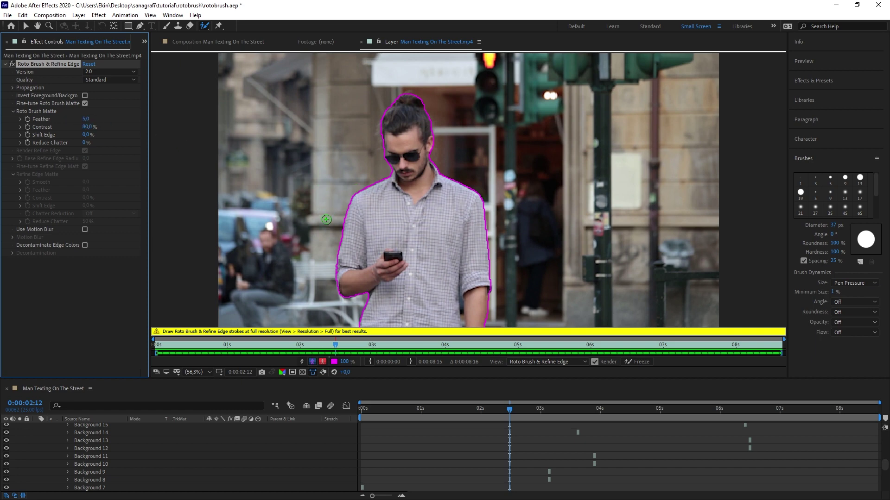
drag(85, 128, 89, 131)
key(slash)
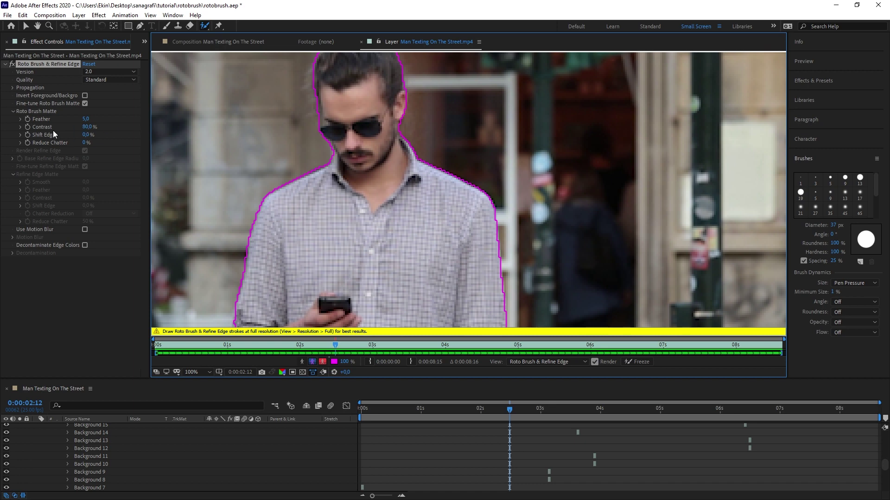
click(87, 135)
text(100)
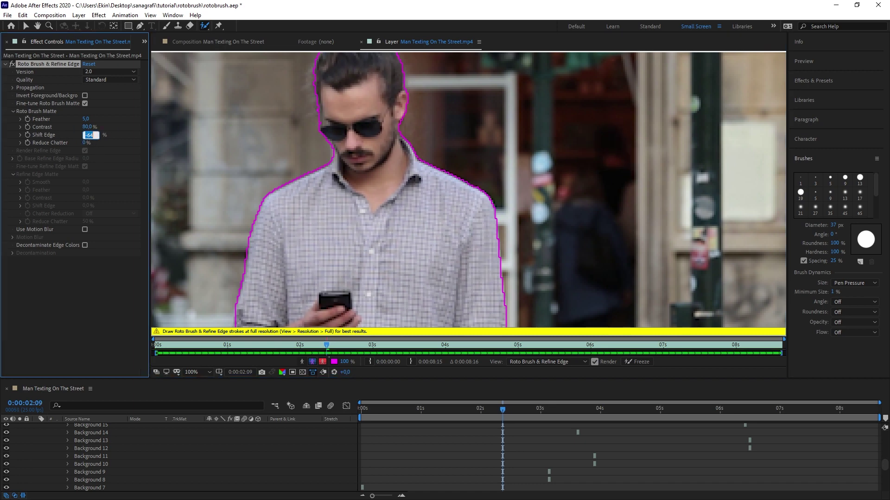
key(Return)
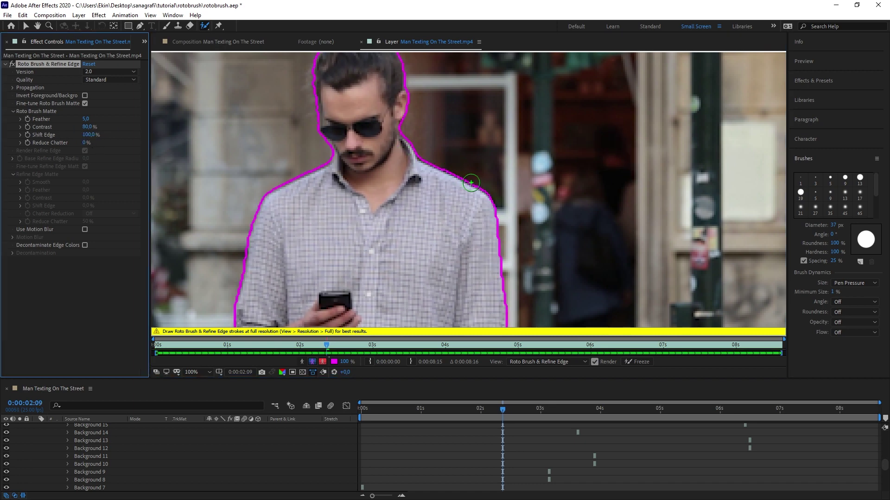
key(ctrl+z)
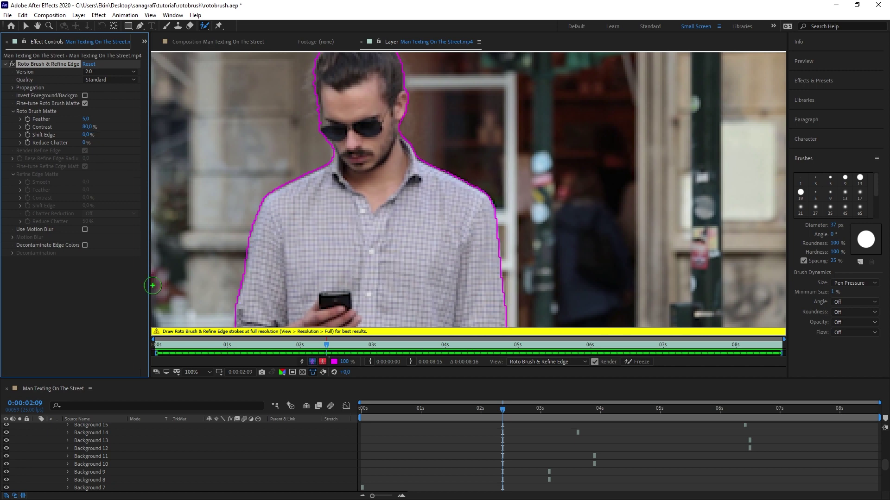
click(190, 375)
- Fit the frame in view and preview the matte as alpha silhouette, cut-out on black, and coloured overlay
click(198, 210)
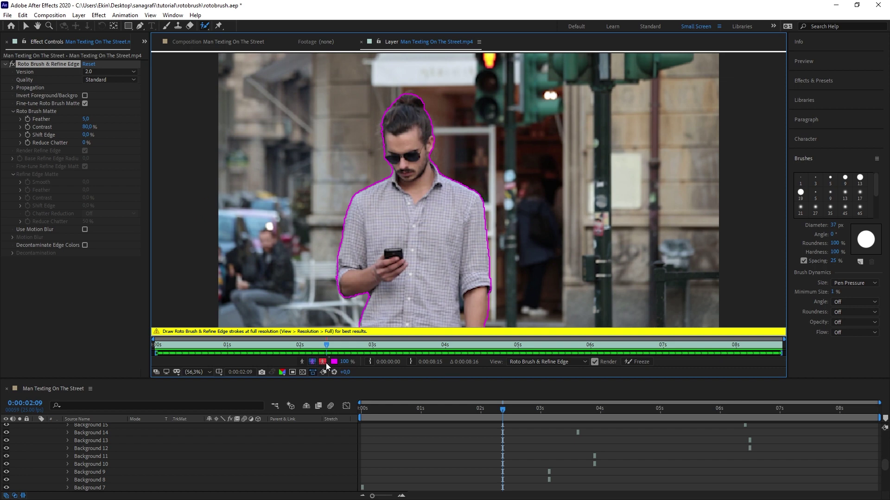
click(302, 361)
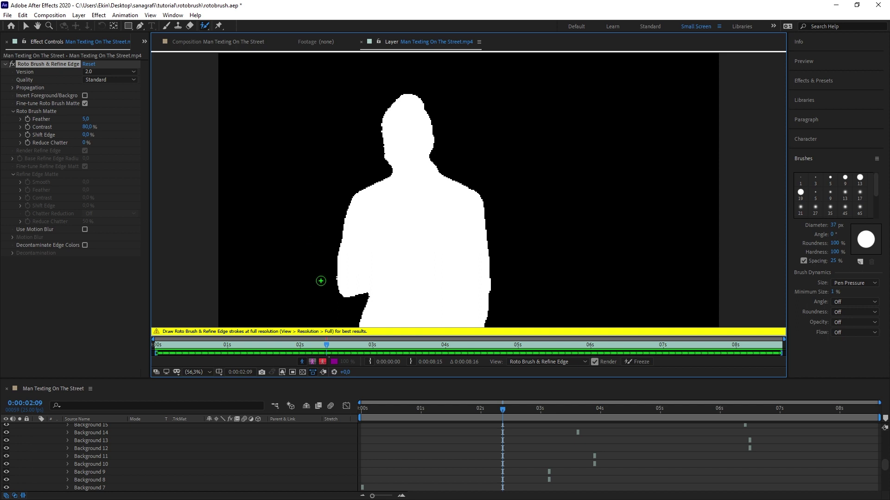
click(312, 361)
click(322, 361)
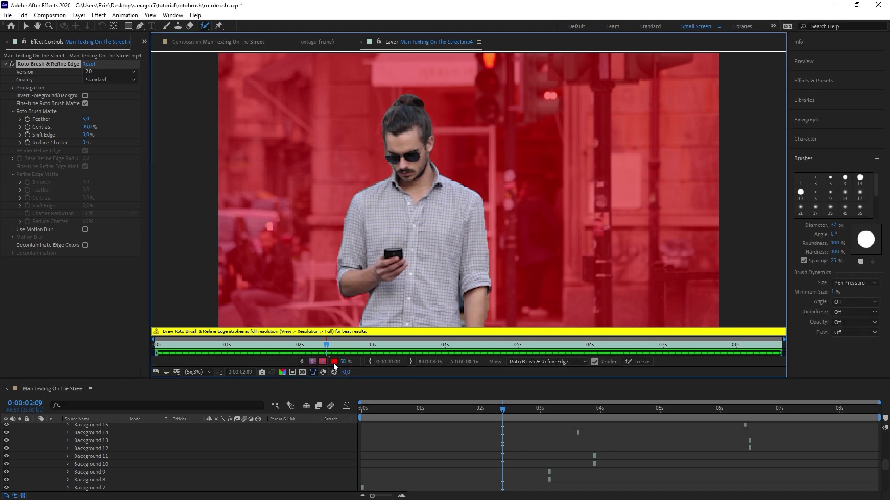
- Set the roto overlay to blue at 50% opacity, switch to the Selection tool and return to the composition
click(334, 362)
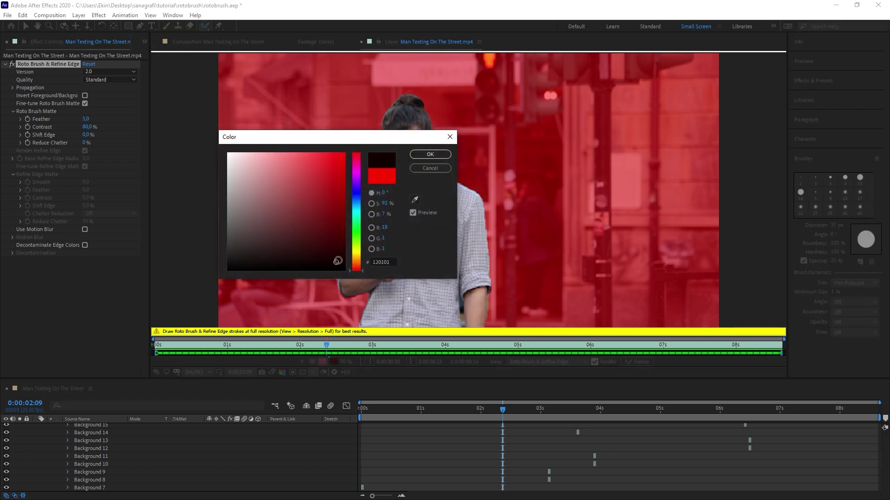
drag(355, 213, 356, 196)
click(326, 185)
click(430, 154)
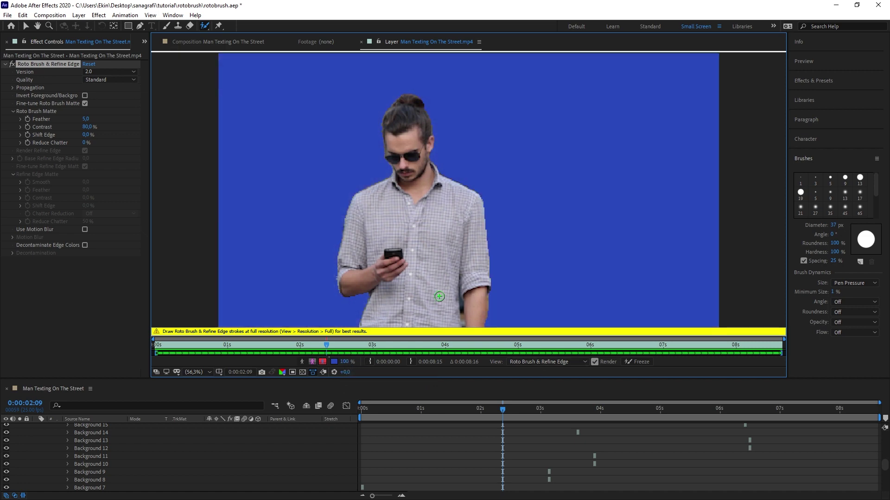
drag(346, 362, 354, 387)
text(20)
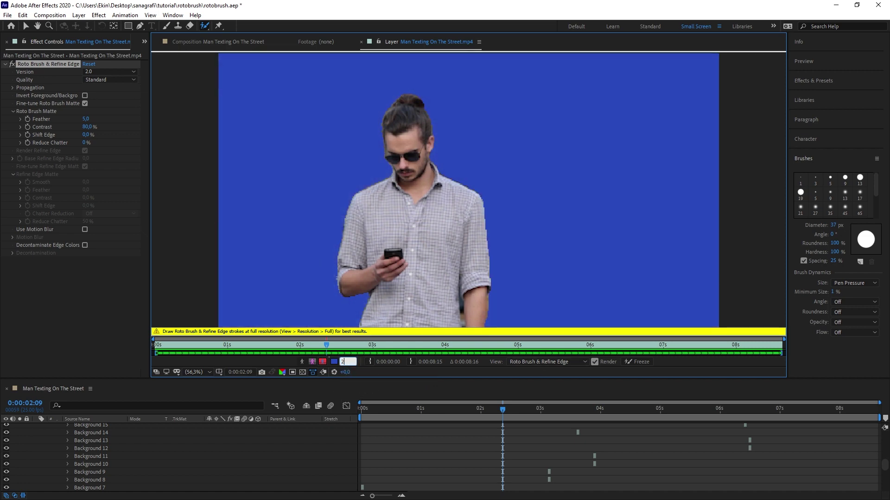
key(Return)
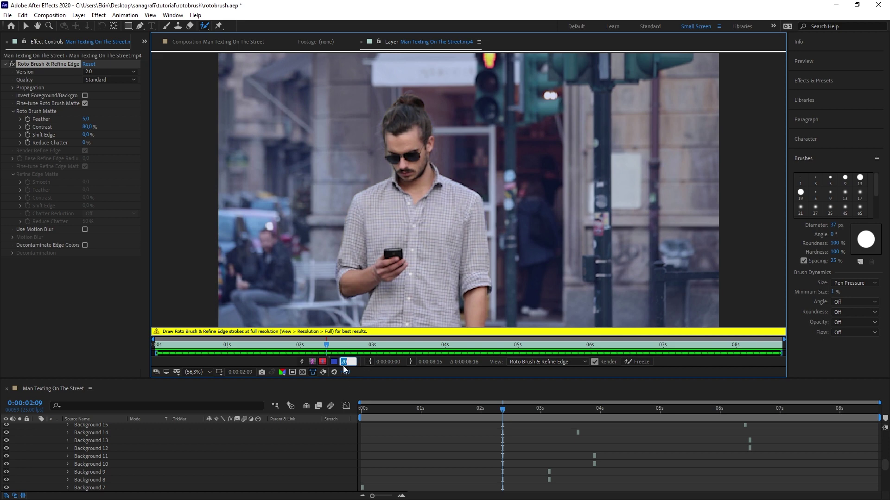
drag(343, 363, 354, 352)
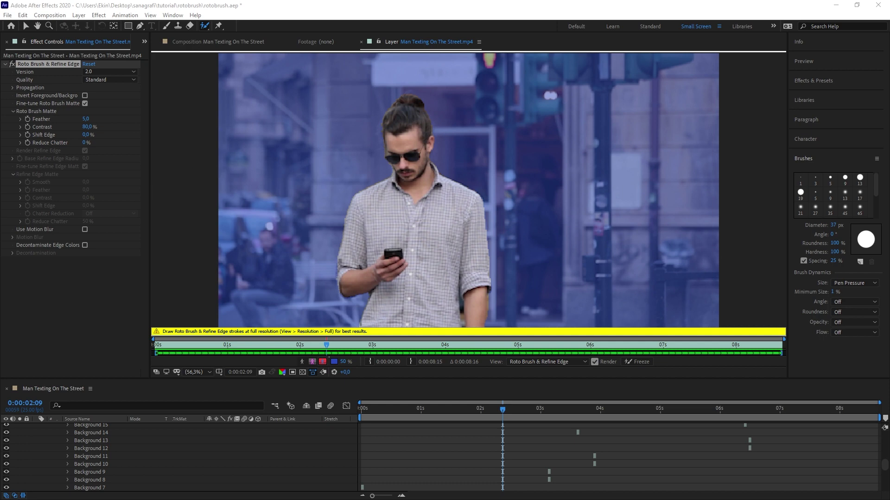
key(v)
click(197, 42)
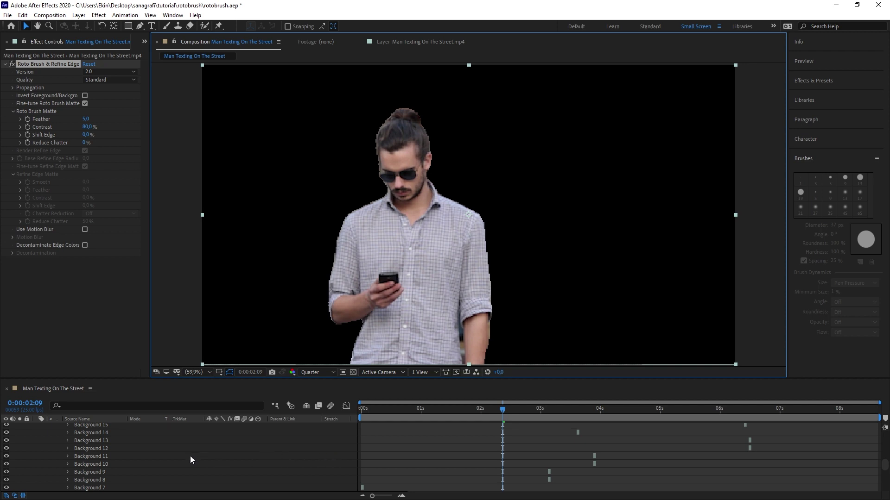
- Collapse the roto layer, clear selections, and drag Man Texting On The Street.mp4 into the timeline beneath it
scroll(87, 455, up, 10)
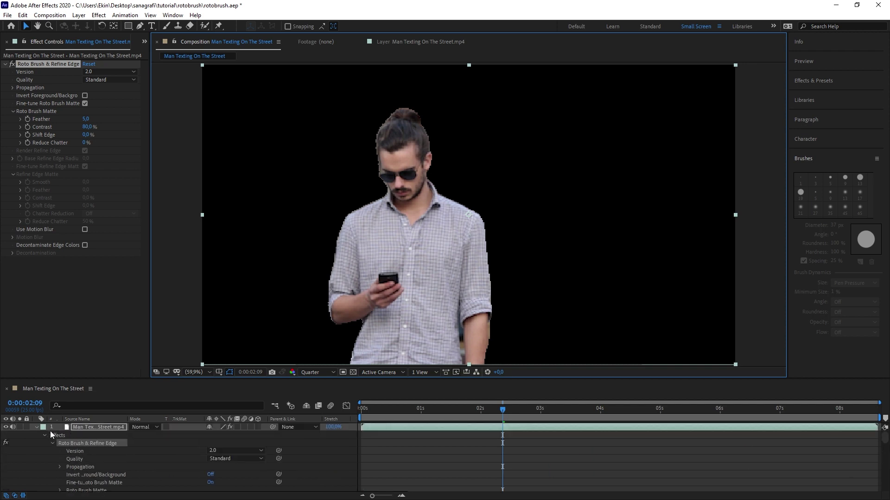
key(ctrl+grave)
click(86, 429)
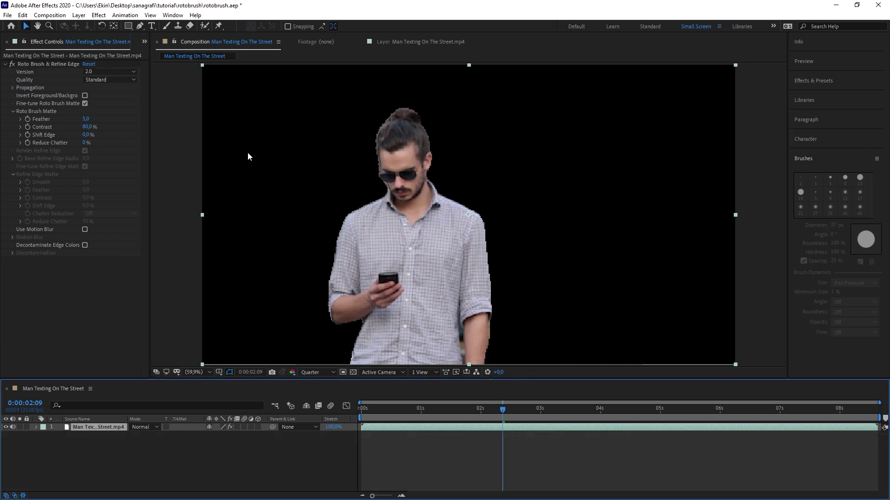
click(26, 152)
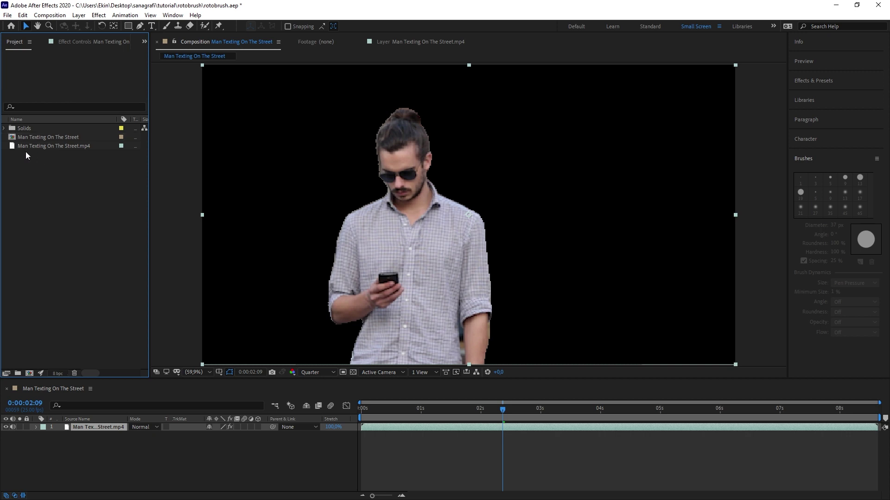
mouse_move(15, 147)
mouse_down()
mouse_move(57, 456)
mouse_move(110, 479)
mouse_up()
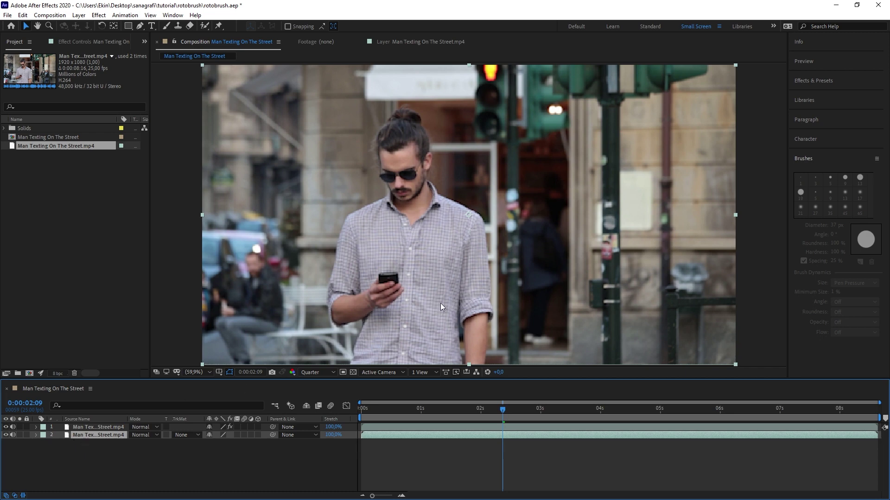
- Apply the Black & White effect from a 'black' search to layer 2, then scrub to check the grey street
click(816, 81)
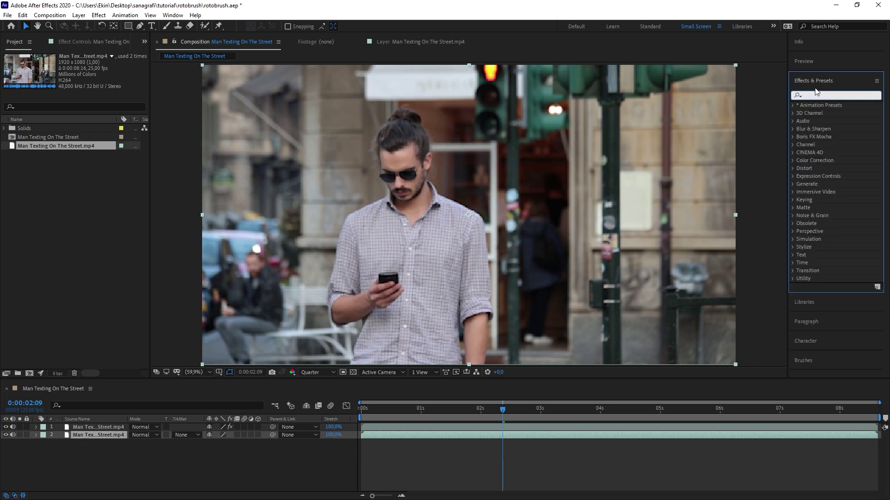
text(black)
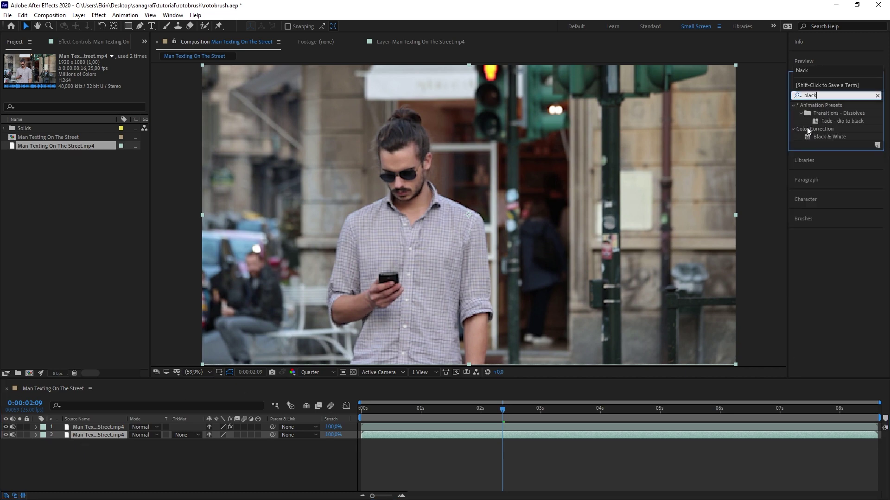
drag(821, 136, 95, 434)
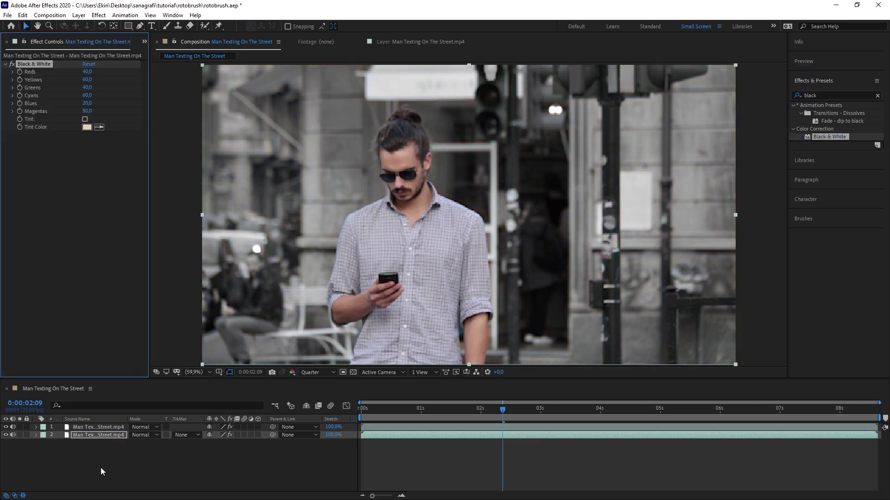
click(92, 427)
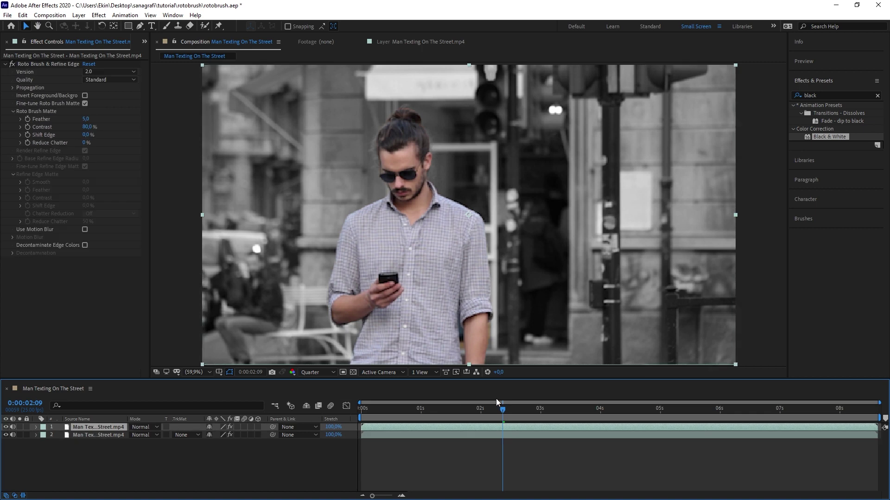
mouse_move(502, 409)
mouse_down()
mouse_move(423, 410)
mouse_move(708, 409)
mouse_move(419, 410)
mouse_up()
click(372, 408)
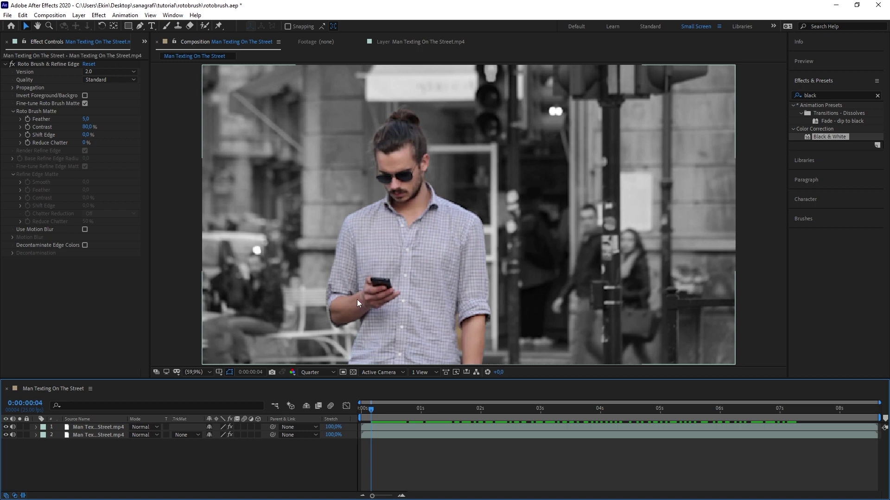
- Type REKLAM in the frame, nudge it into place, and move its layer beneath the man's layer
click(152, 26)
click(266, 230)
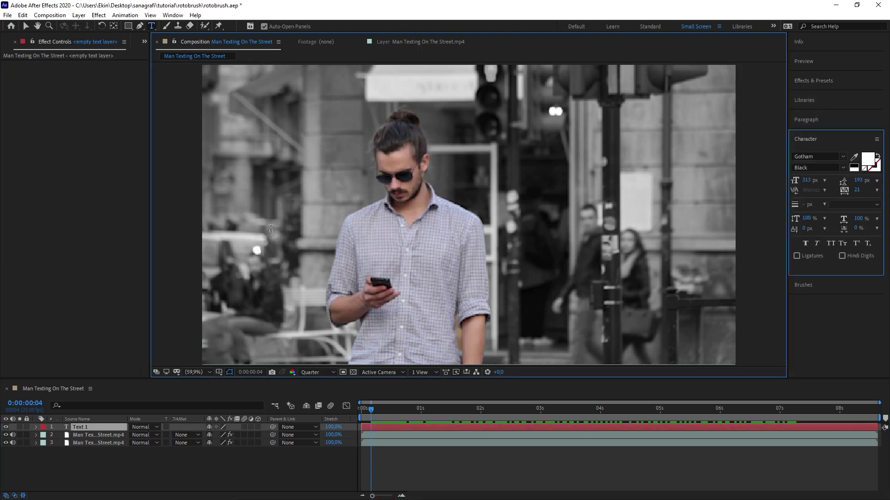
text(REKLAM)
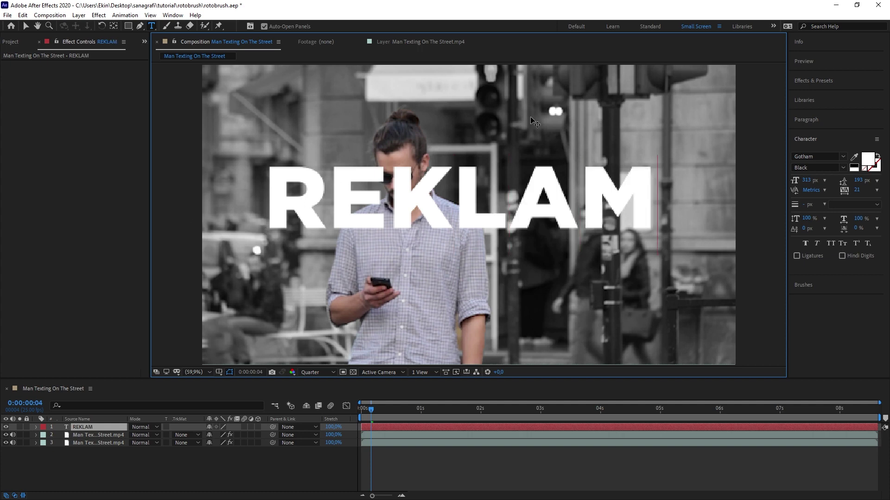
click(26, 27)
drag(336, 223, 341, 237)
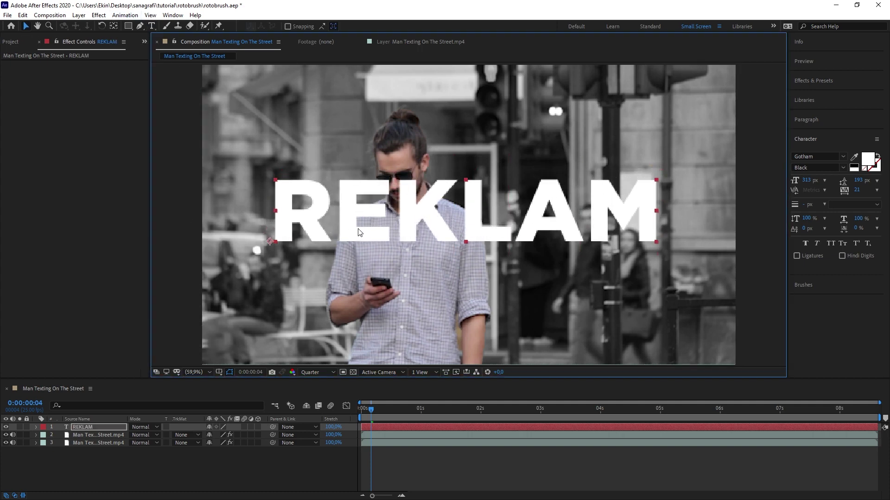
drag(83, 427, 80, 437)
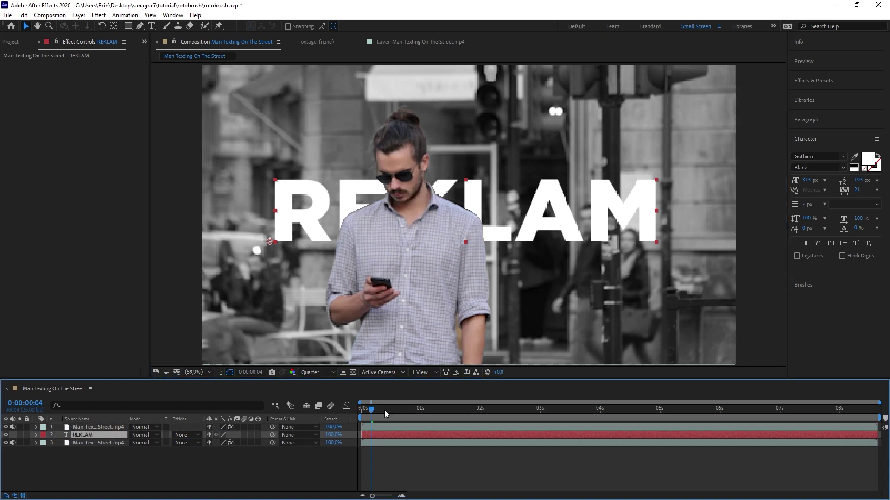
mouse_move(385, 409)
mouse_down()
mouse_move(518, 410)
mouse_move(454, 410)
mouse_up()
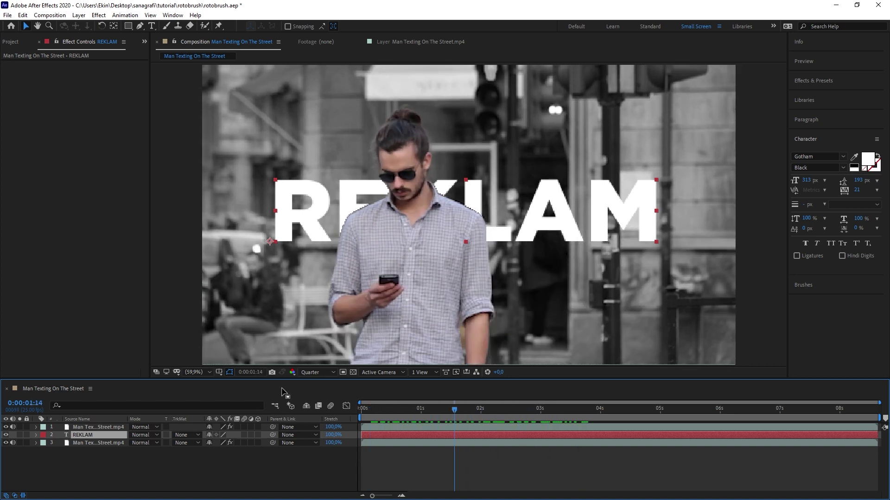
- Switch the viewer from Quarter to Full resolution and preview the composition to confirm REKLAM stays behind the man
click(314, 373)
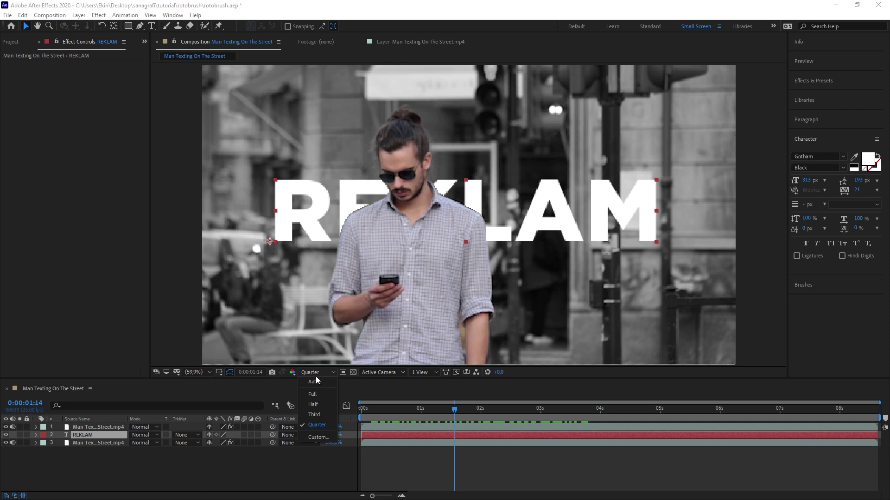
click(313, 395)
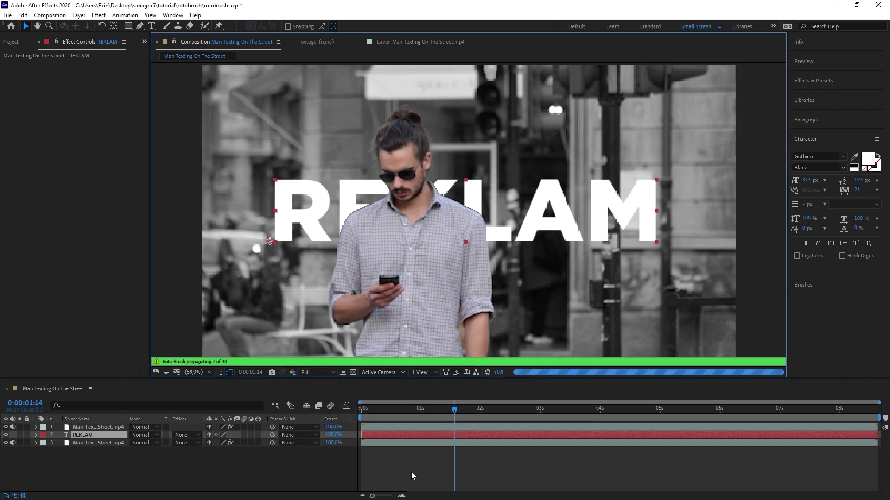
click(292, 462)
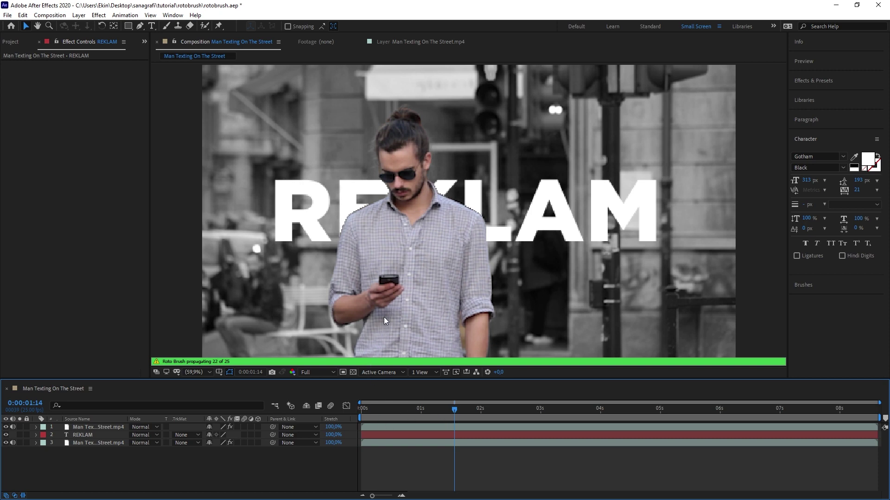
key(space)
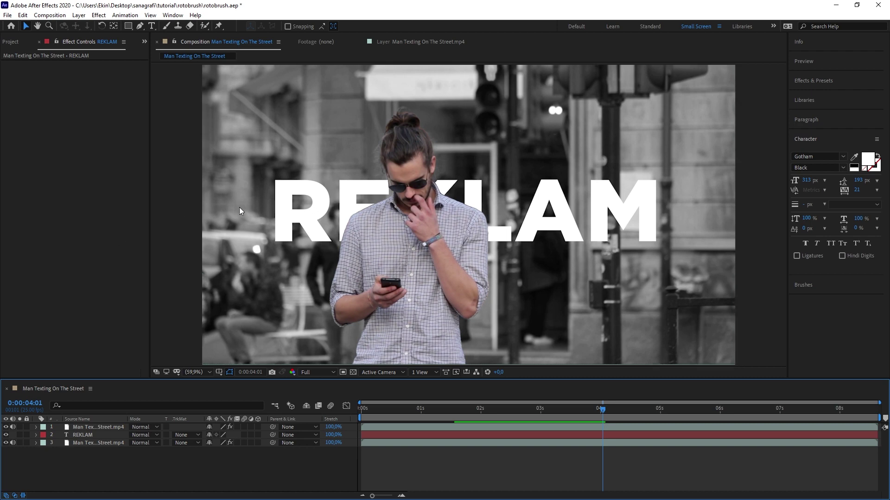
key(space)
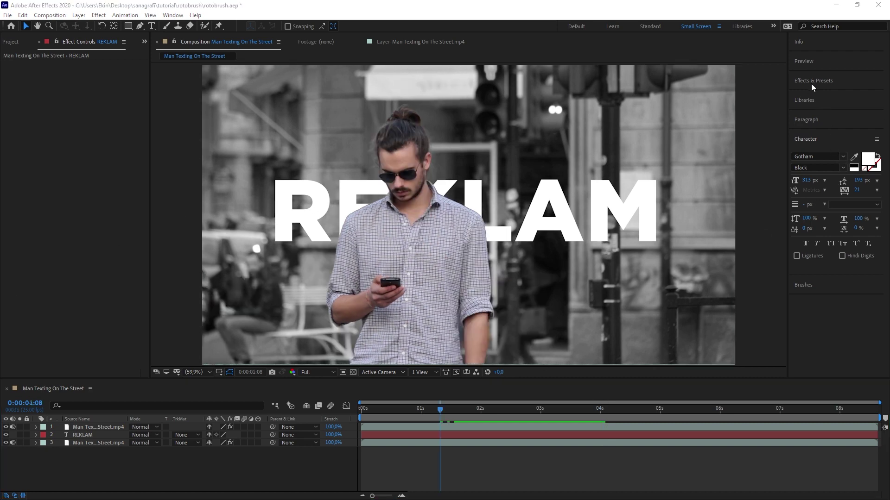
- Apply the Brightness & Contrast effect, found by searching 'bright', to the man's layer 1
click(811, 82)
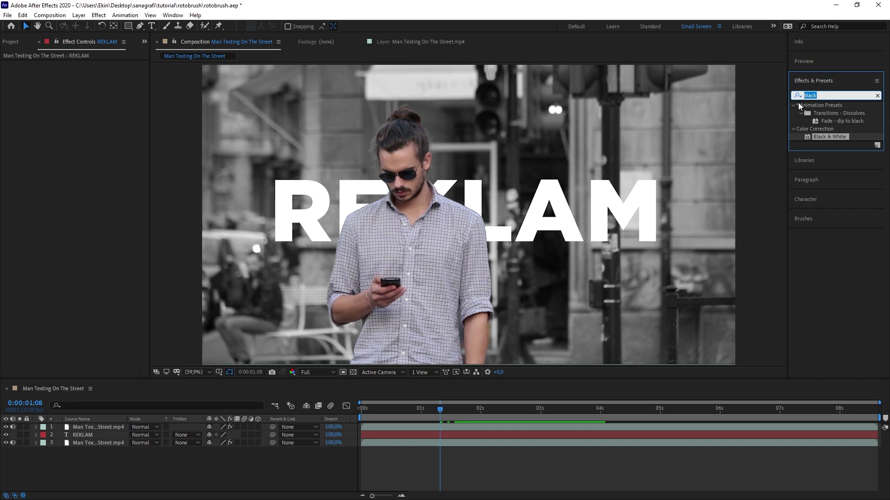
text(bright)
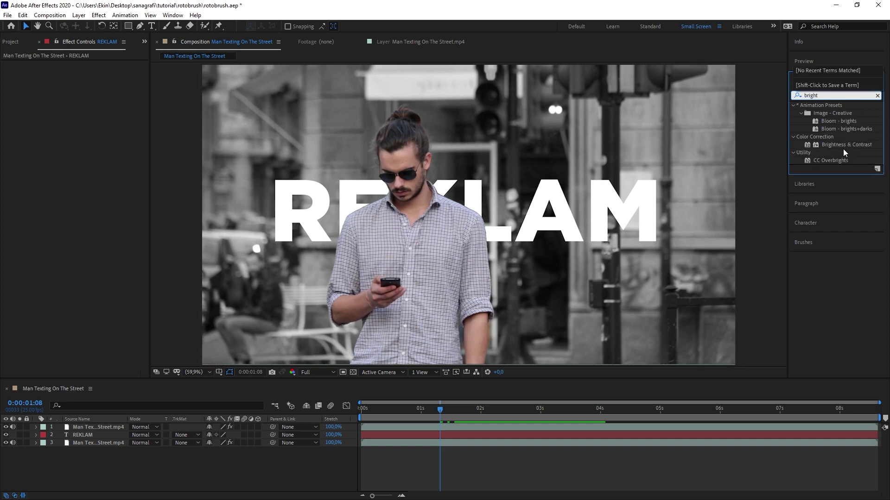
mouse_move(846, 145)
mouse_down()
mouse_move(85, 424)
mouse_move(844, 146)
mouse_move(108, 430)
mouse_up()
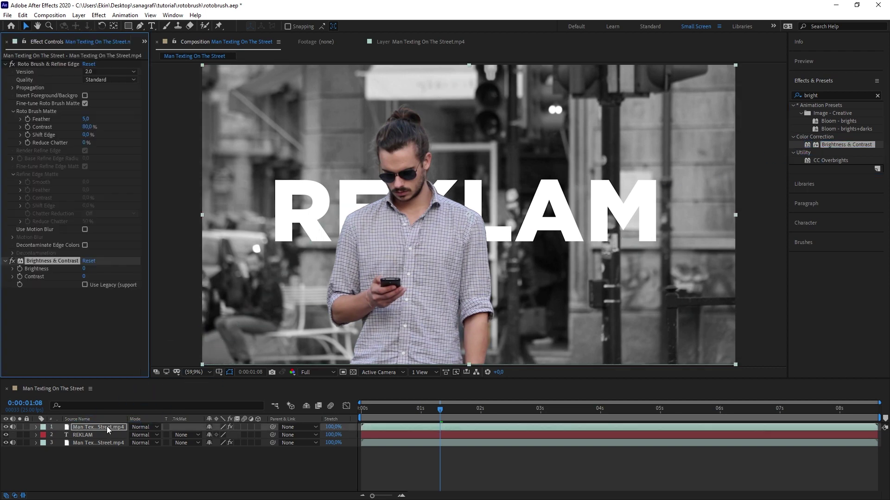
- Set Brightness to 40 and Contrast to 20, then play back the finished composition
click(84, 268)
text(40)
key(Return)
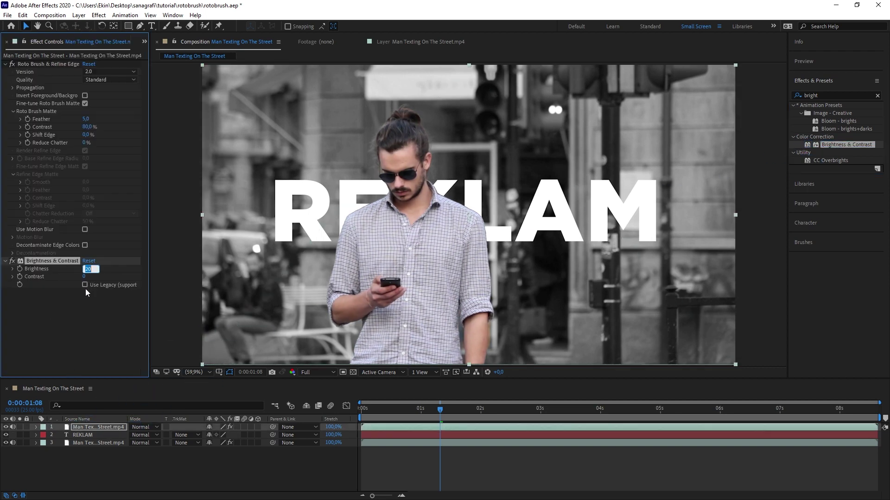
key(Tab)
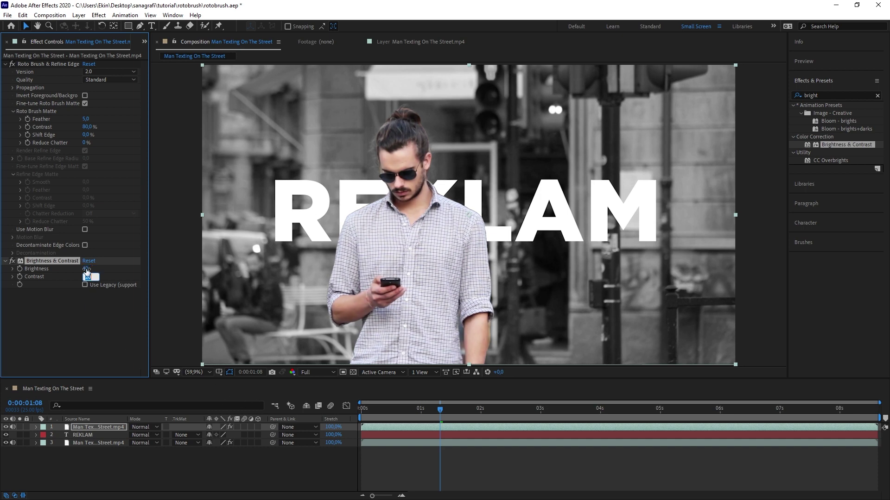
text(20)
key(Return)
click(96, 324)
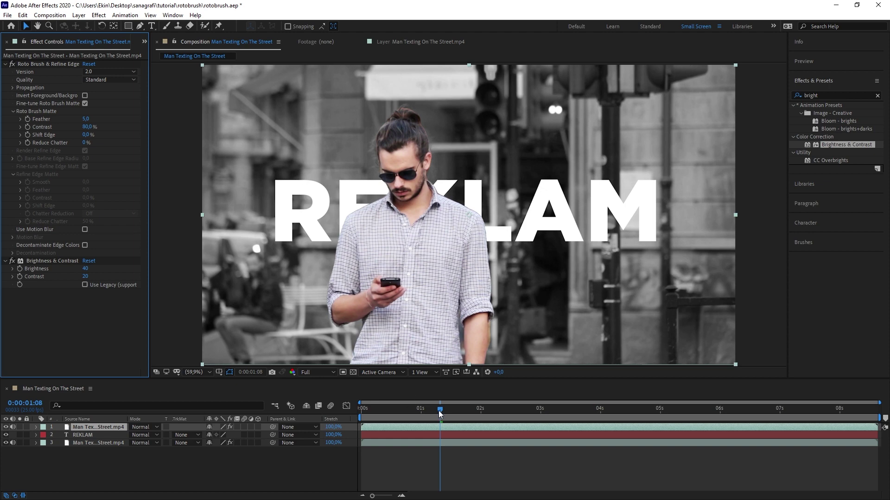
key(space)
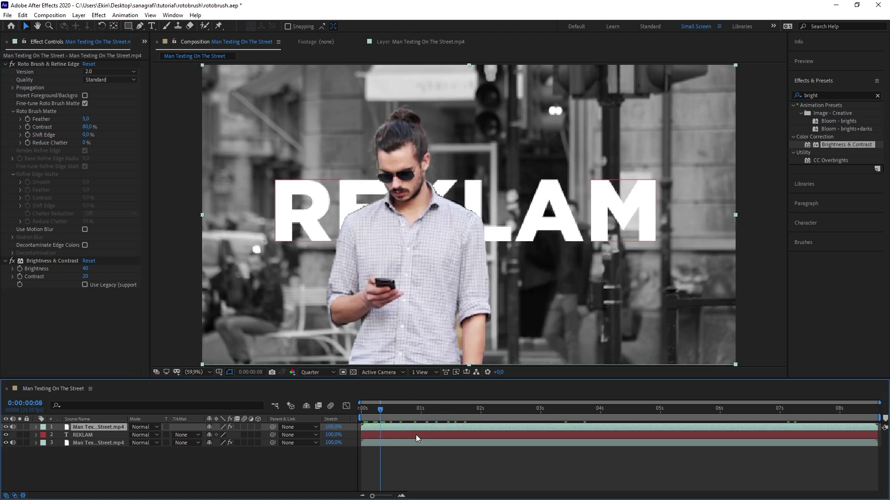